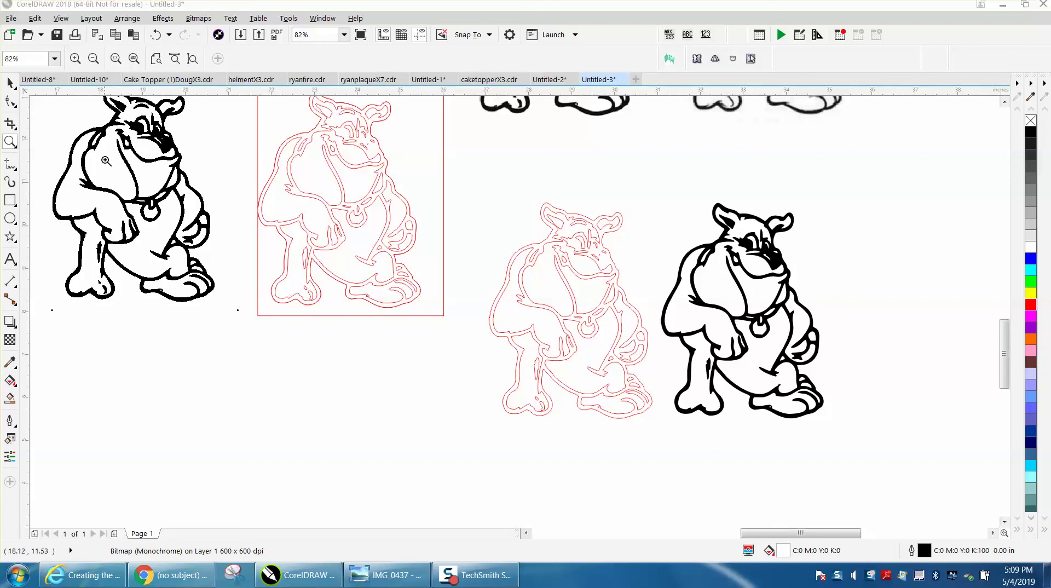
Zoom in to 120% on the lower red traced outline and the black bulldog beside it
left_click_drag(105, 157, 226, 208)
scroll(300, 228, "down", 5)
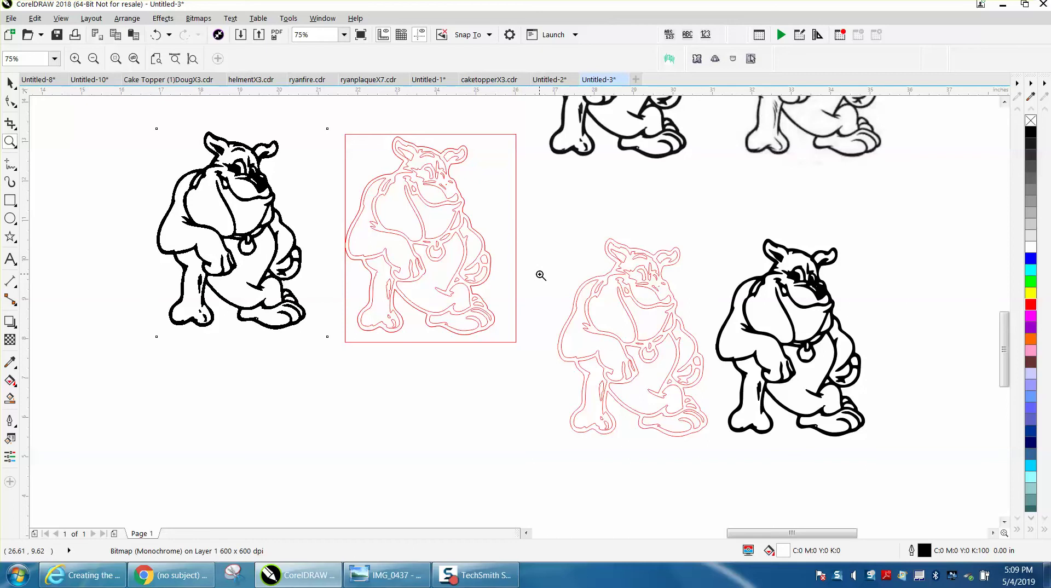
scroll(541, 276, "down", 2)
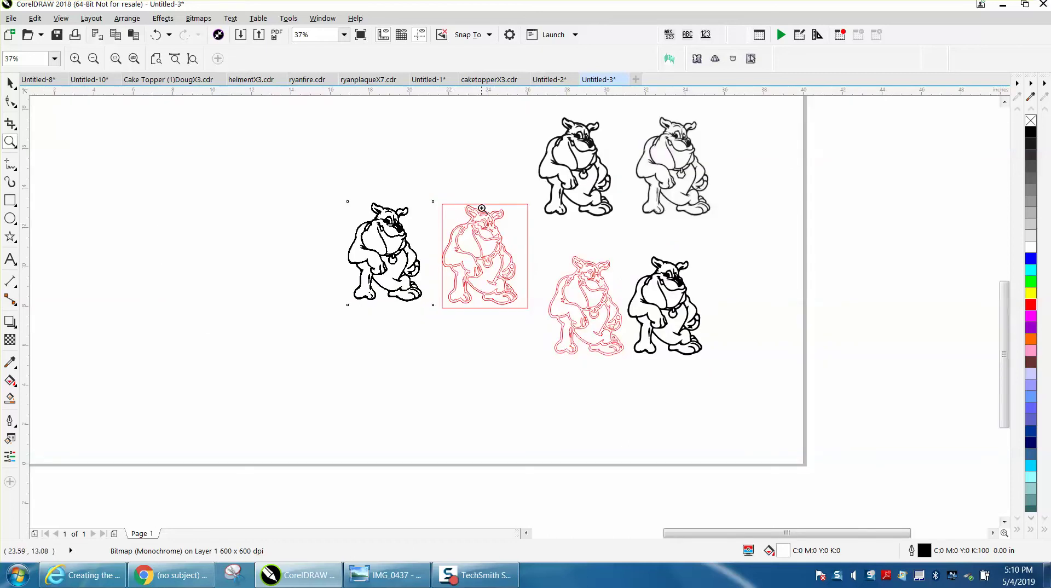
left_click_drag(541, 243, 755, 375)
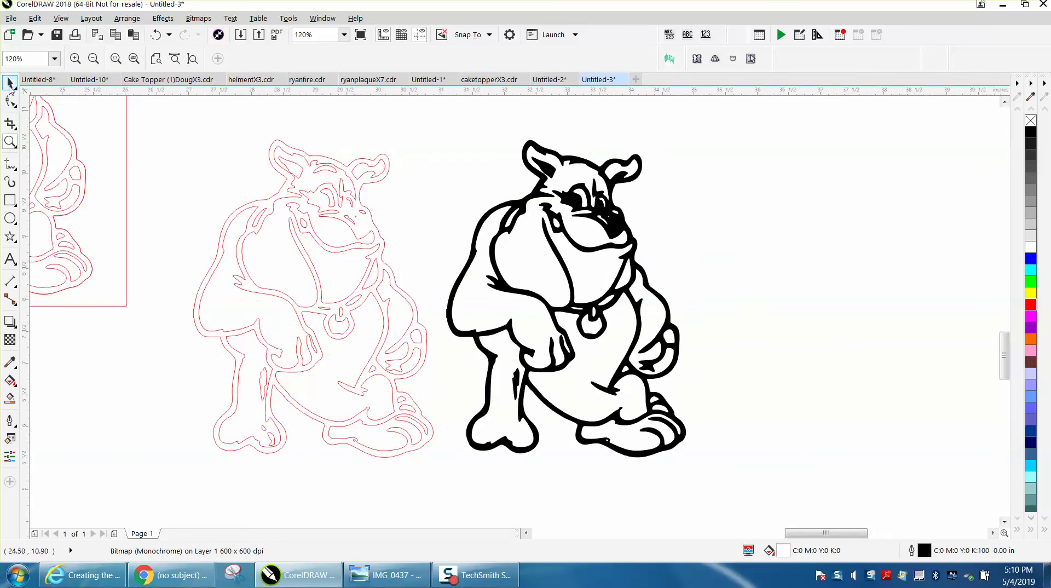
Select the black bulldog curve and its ear fragments, undoing an accidental move of the curve
left_click(10, 83)
left_click(556, 195)
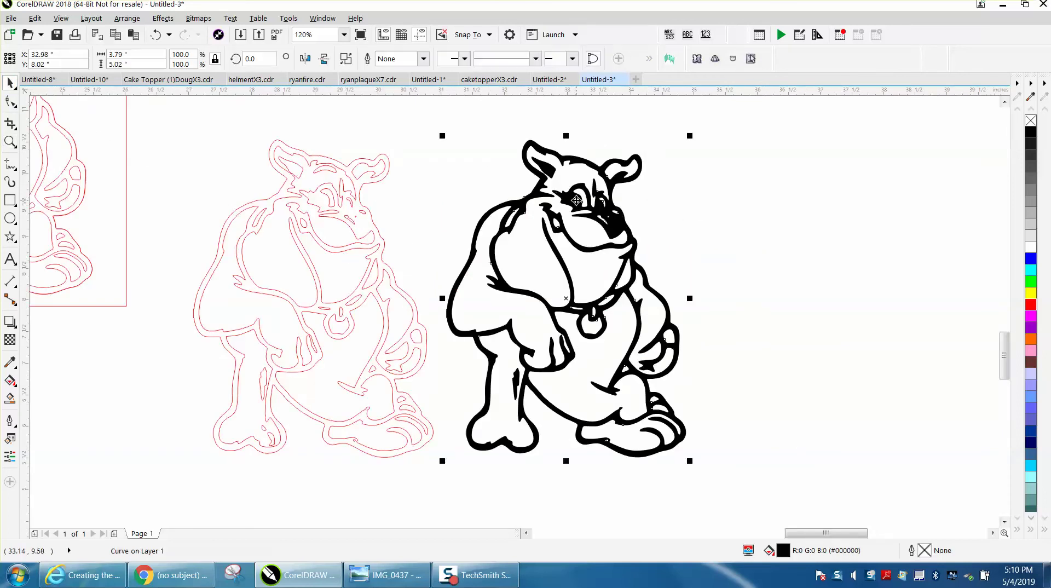
left_click_drag(582, 199, 706, 203)
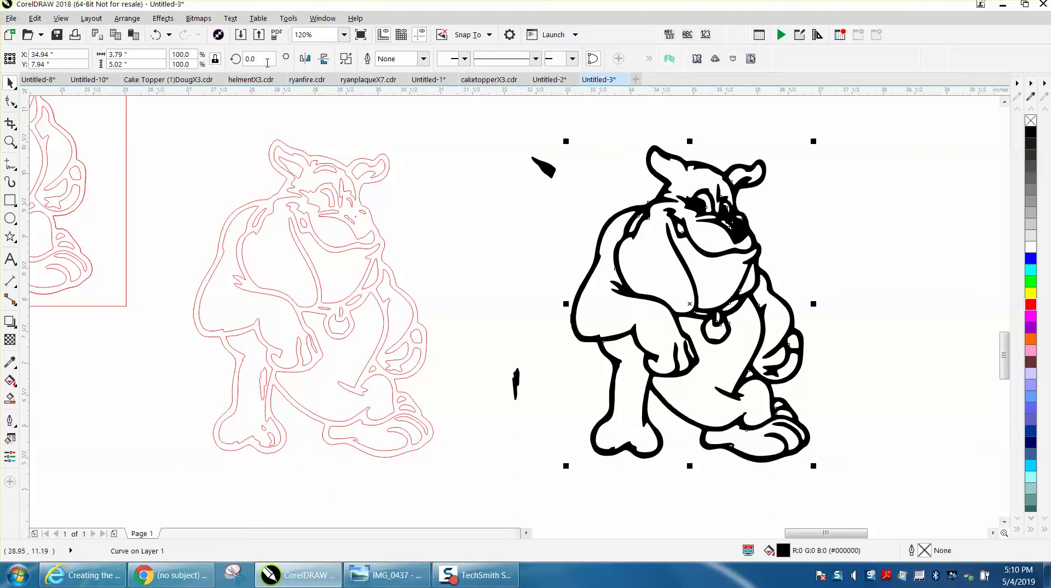
left_click(164, 35)
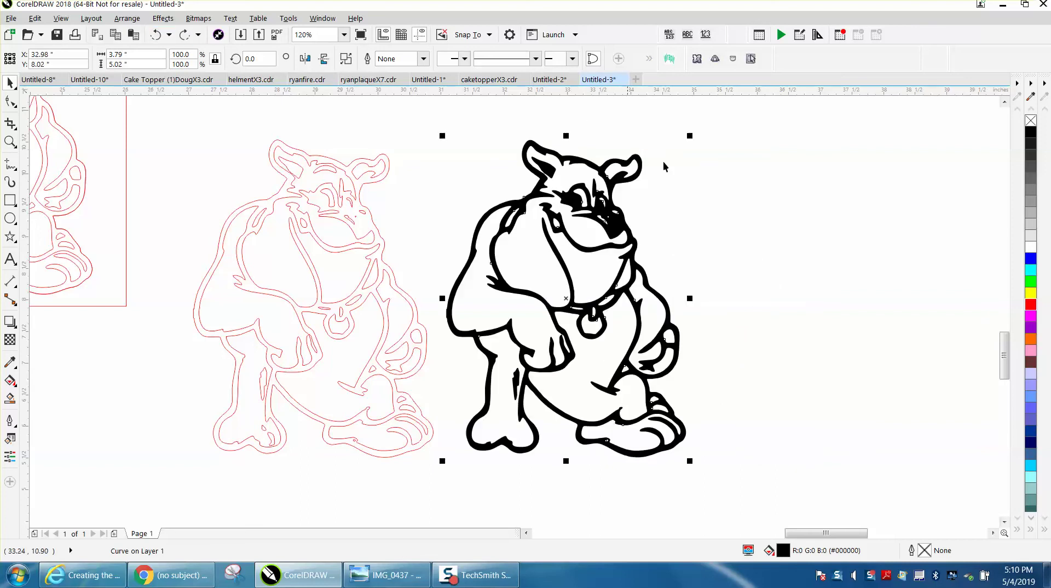
left_click(575, 142)
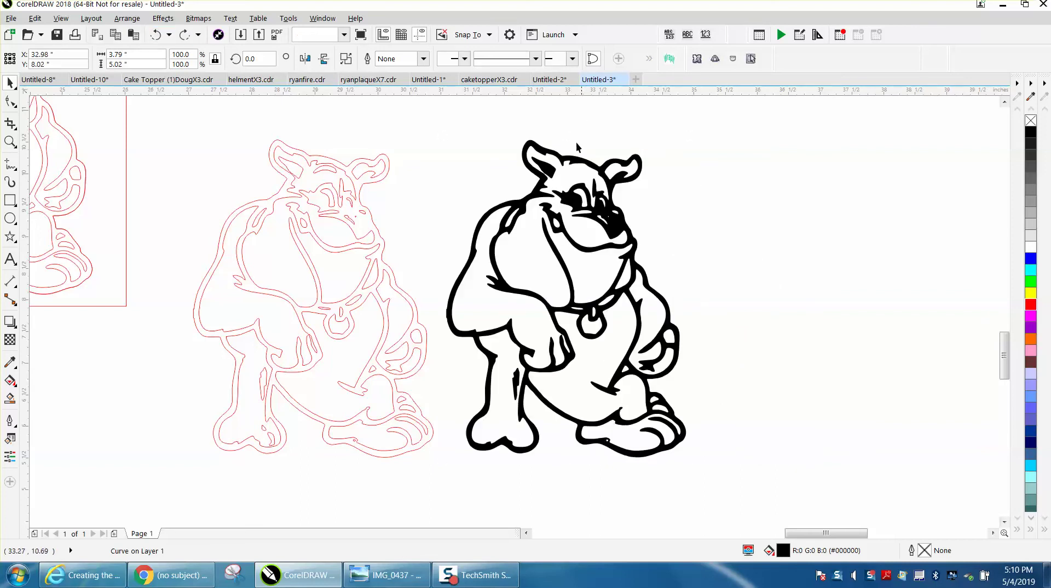
left_click(552, 170)
left_click_drag(551, 170, 552, 169)
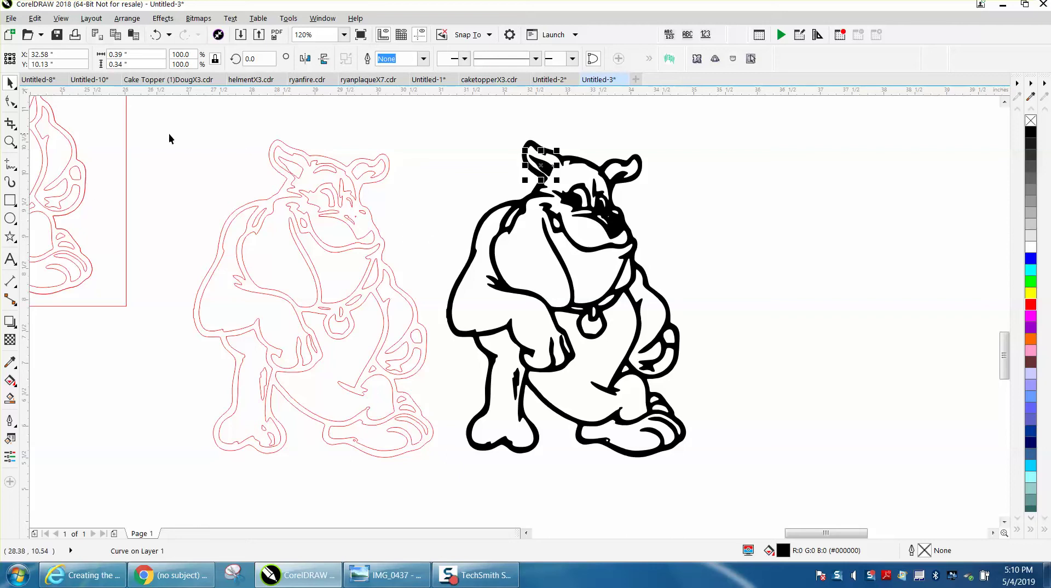
left_click_drag(160, 123, 464, 463)
Set the nudge distance to 4 inches and nudge all three black bulldog parts up 4 inches
left_click(203, 116)
left_click(380, 58)
key("Return")
left_click_drag(449, 125, 733, 479)
key("Right")
key("Left")
left_click_drag(415, 131, 762, 500)
key("Up")
key("Up")
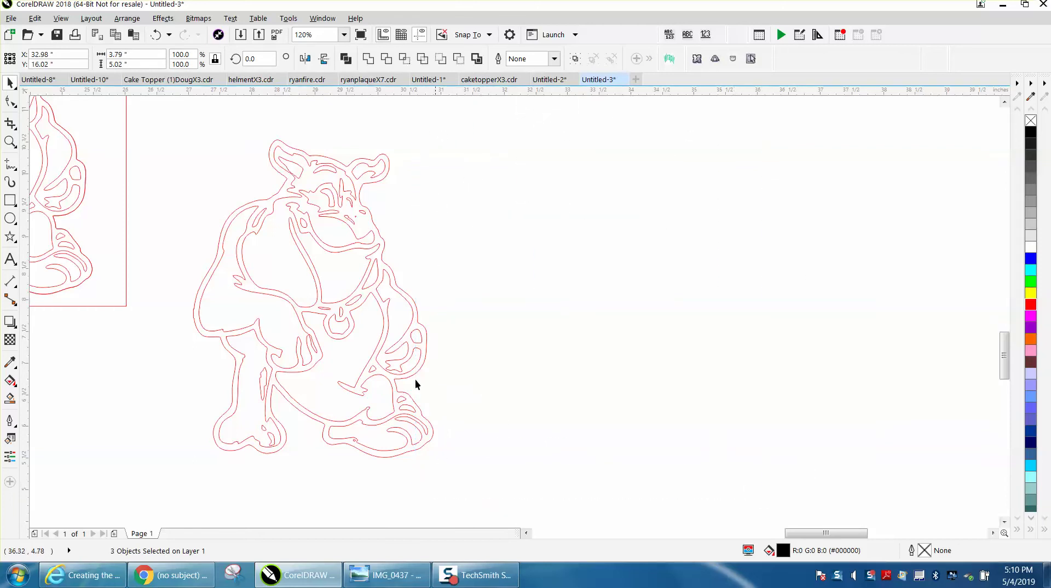
Nudge the red outer outline 4 inches right and give it a 1-step, 0.03-inch outside contour
left_click(387, 169)
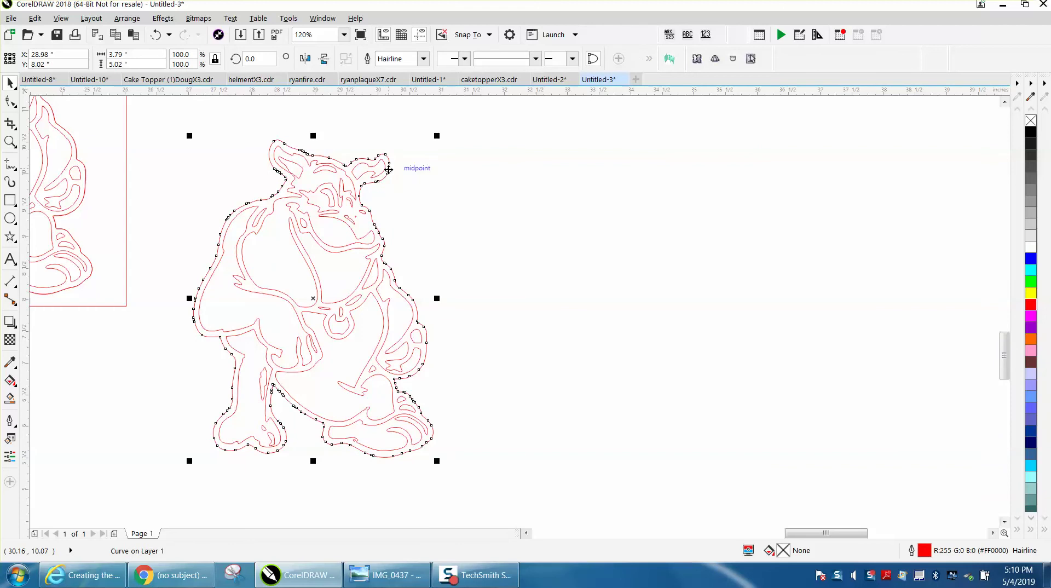
key("Right")
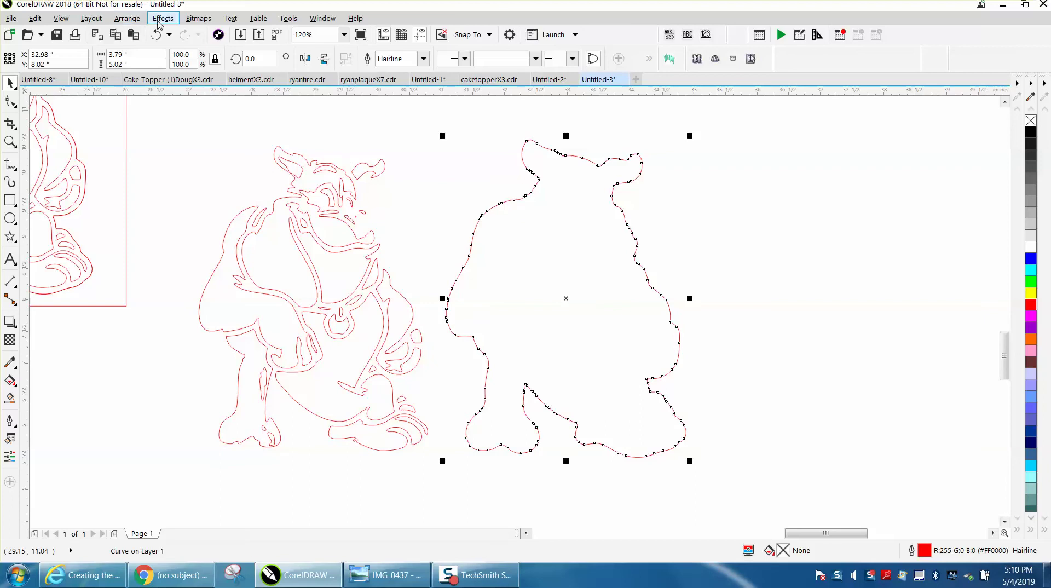
left_click(162, 18)
left_click(185, 109)
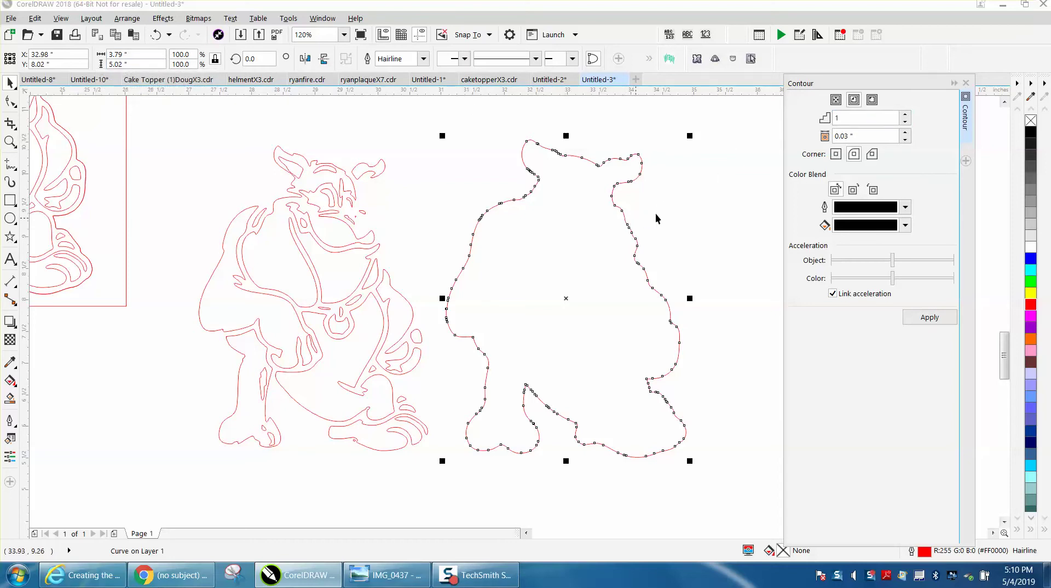
left_click(872, 99)
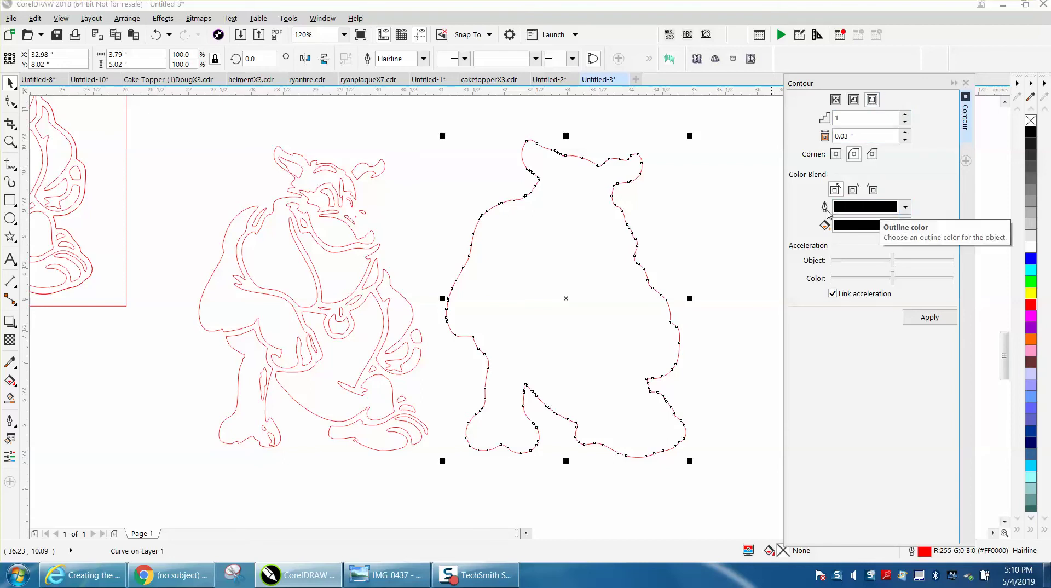
left_click(929, 317)
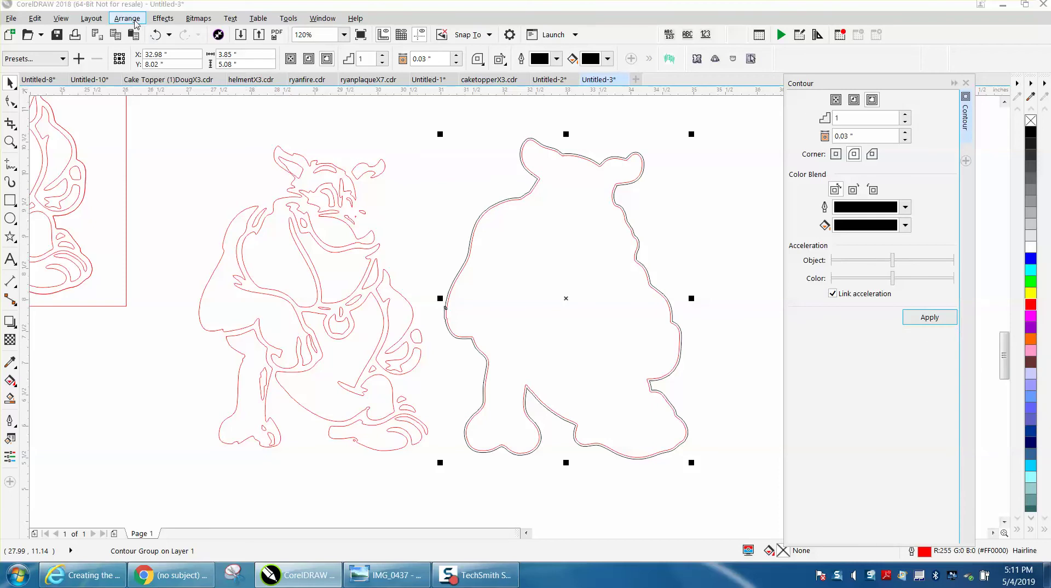
Break the contour group apart and nudge the contour silhouette curve to the right
left_click(127, 18)
left_click(173, 246)
scroll(153, 175, "down", 4)
left_click(346, 181)
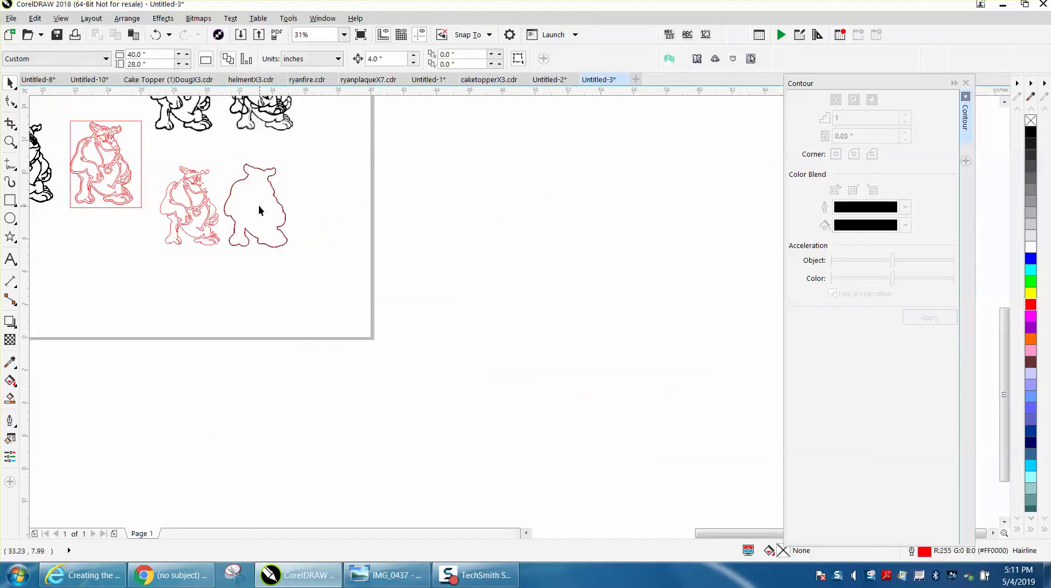
left_click(258, 206)
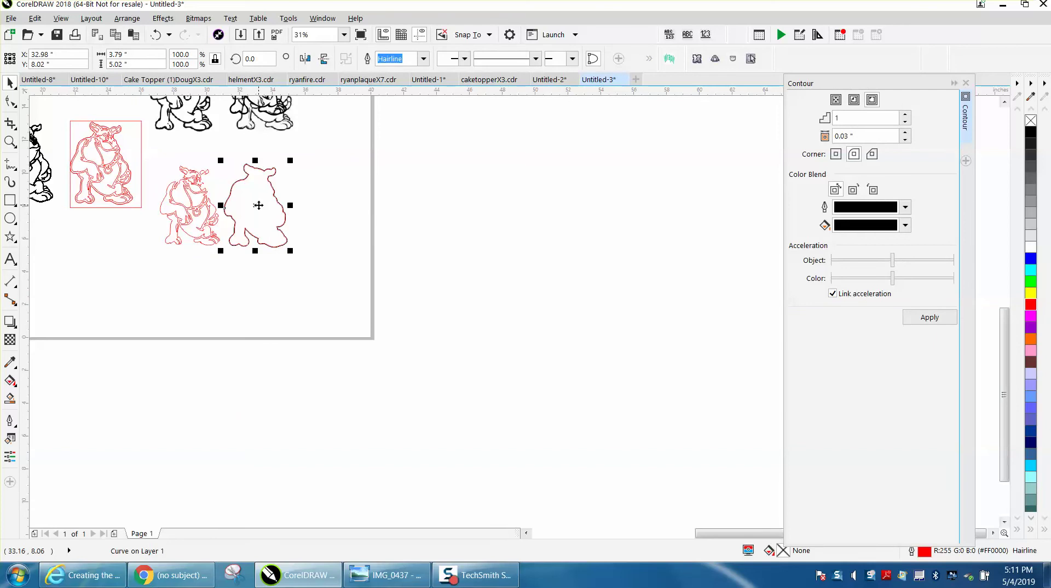
key("Right")
key("Right")
key("Right")
key("Right")
key("Right")
key("Right")
key("Right")
key("Right")
key("Right")
key("Right")
key("Right")
key("Right")
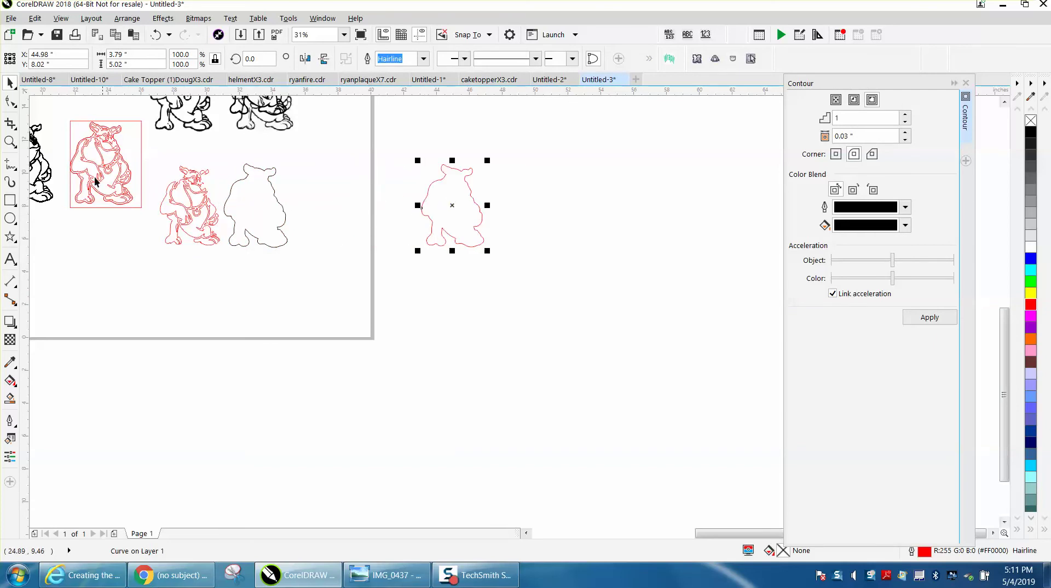
Zoom in and compare the silhouette's fit over the traced bulldog, then return it beside the bulldog
left_click(10, 142)
left_click_drag(145, 149, 409, 296)
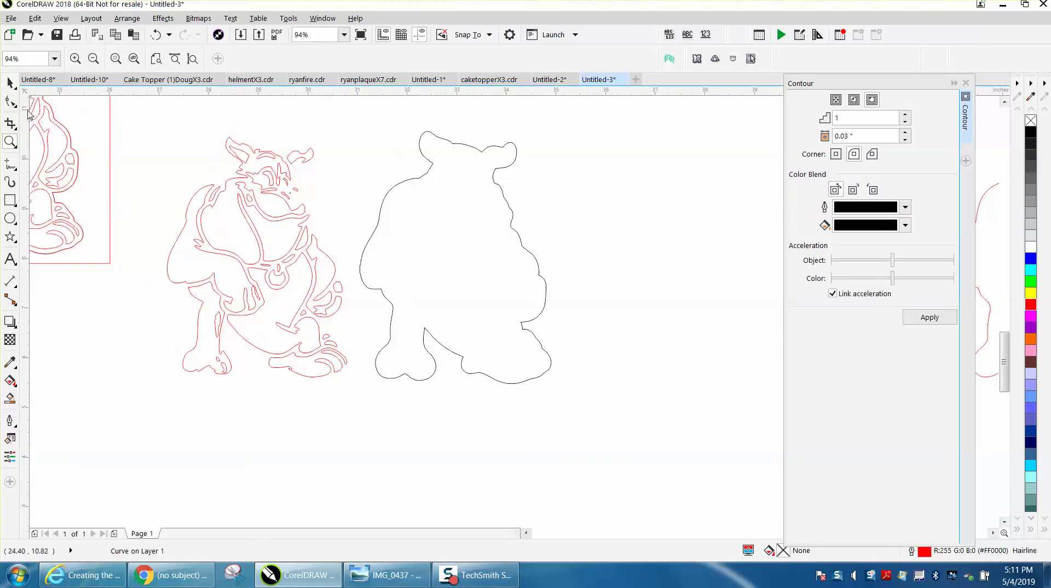
left_click(11, 84)
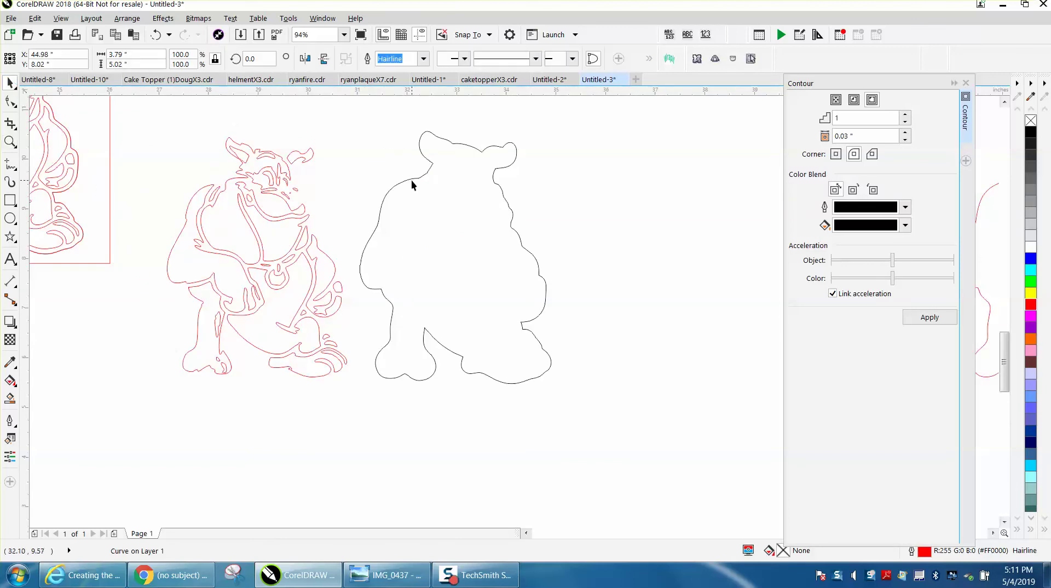
left_click(415, 179)
key("ctrl+z")
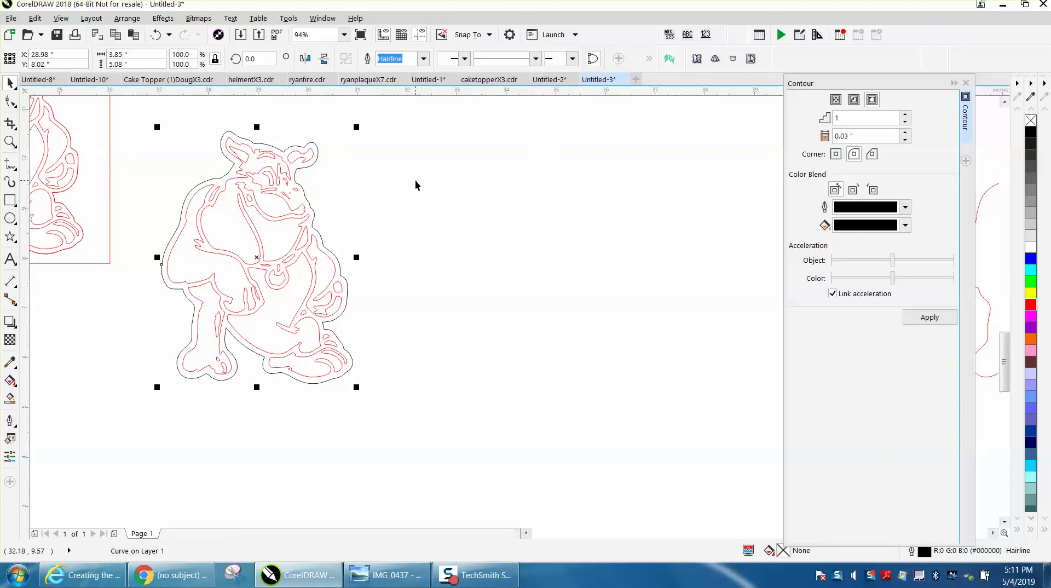
key("ctrl+shift+z")
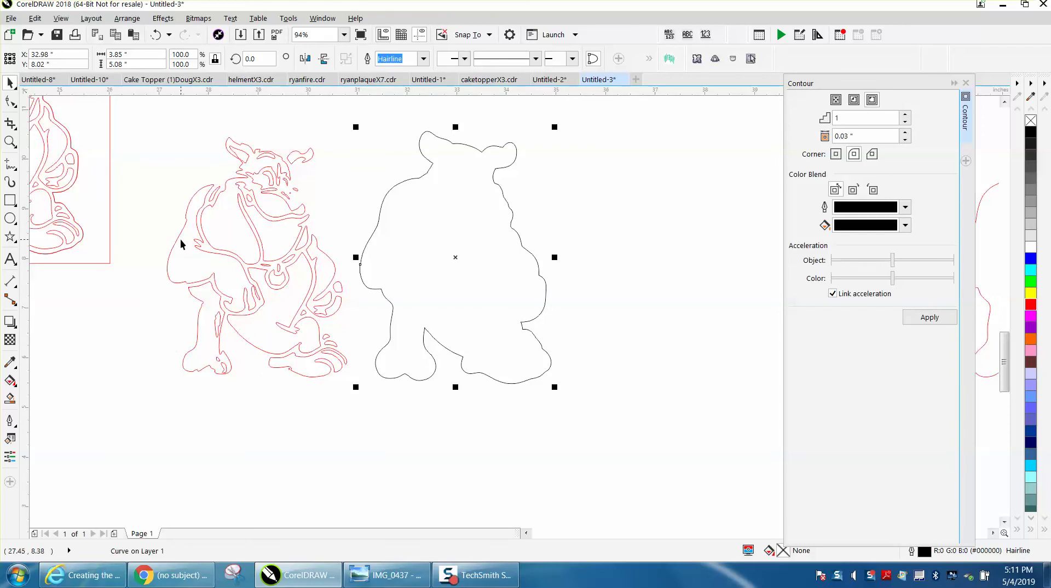
Smart Fill the bulldog's left-side region, shift it right, and give it no fill with a red outline
left_click(10, 398)
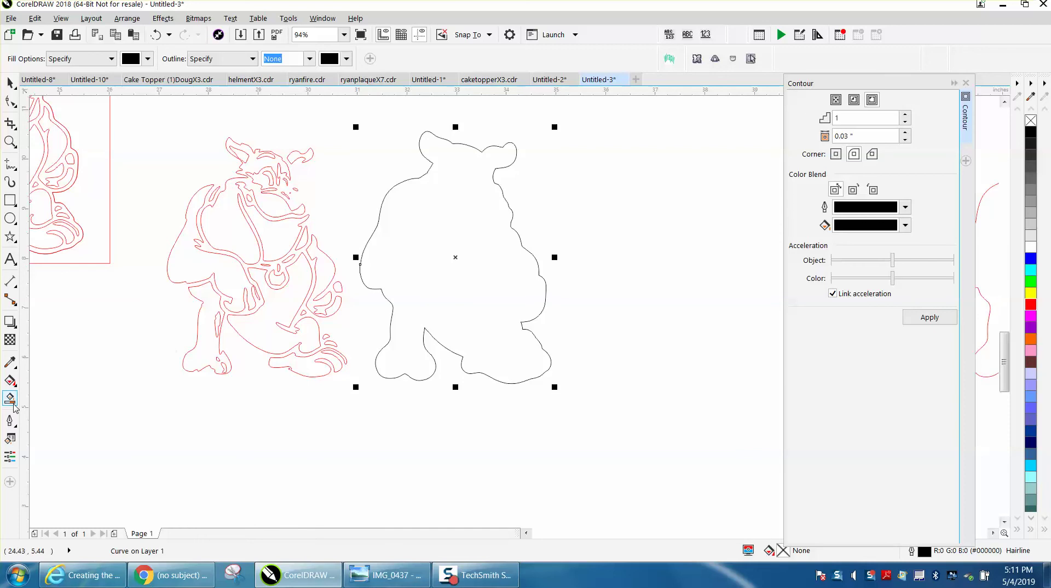
left_click(190, 263)
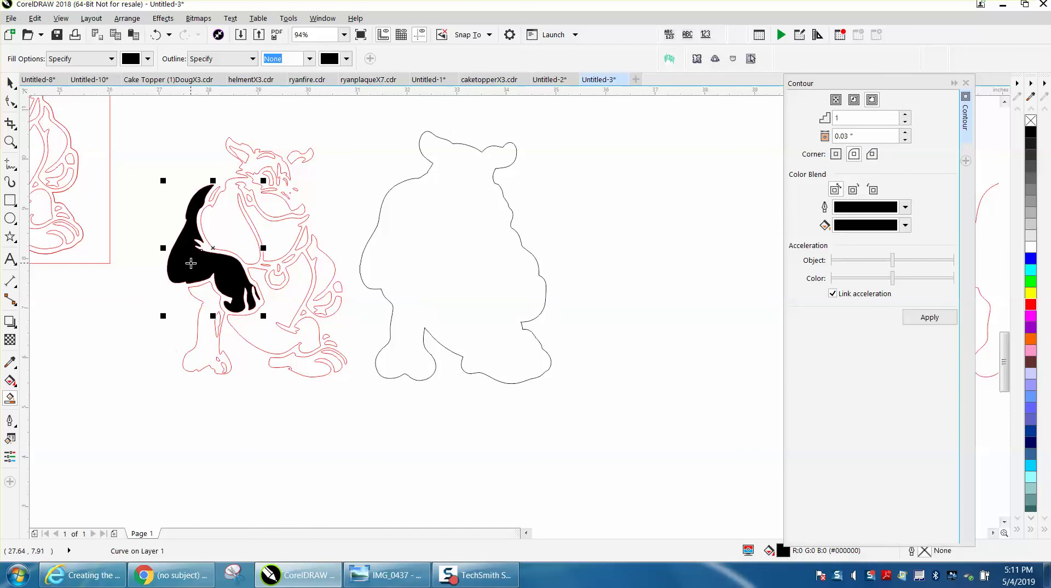
key("shift+Right")
key("shift+Right")
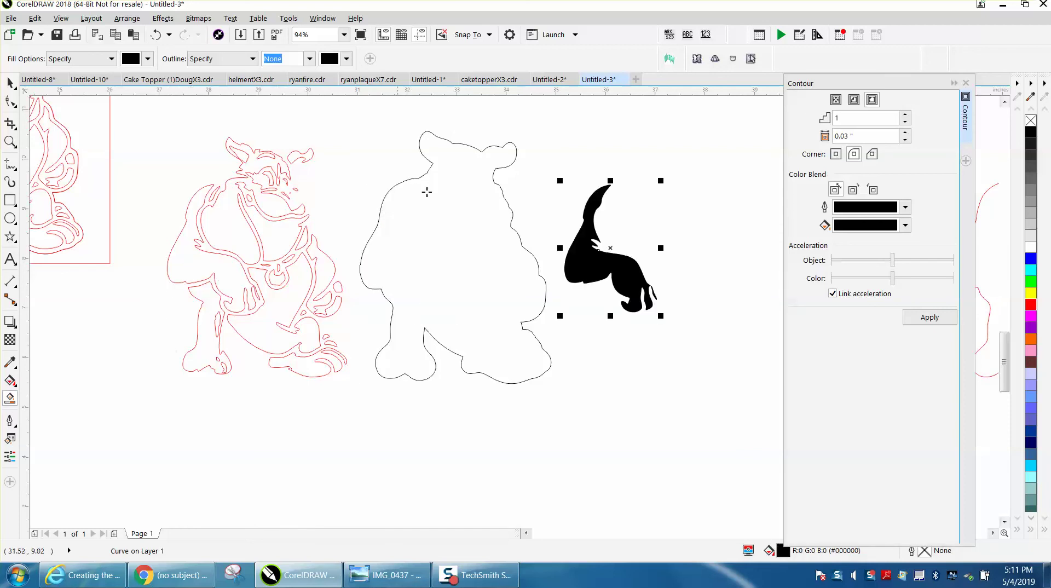
left_click(1031, 120)
right_click(1030, 305)
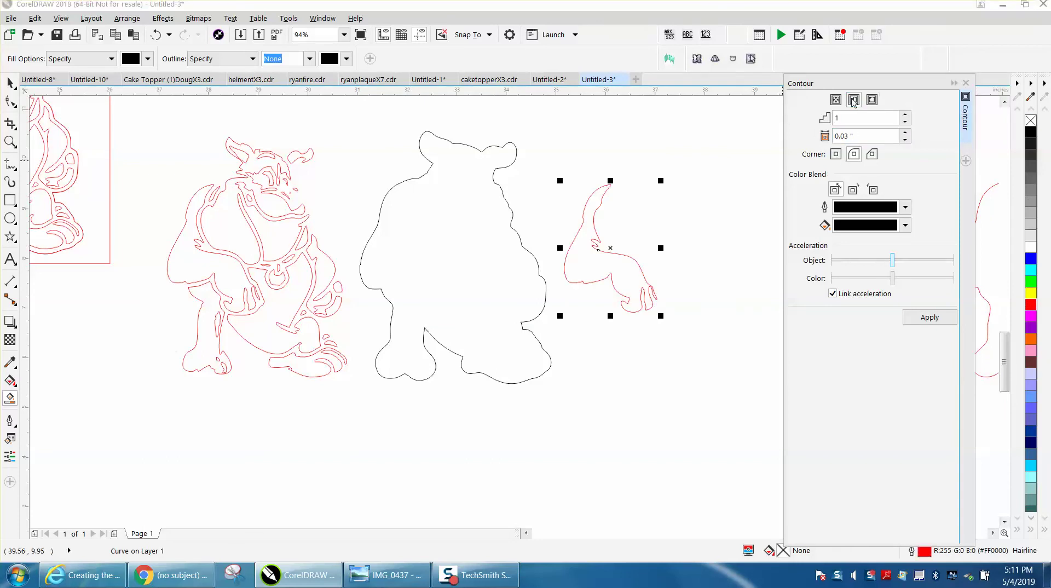
Add an inside contour to the red shape and break the contour group apart, undoing a stray change
left_click(931, 317)
left_click(127, 18)
left_click(179, 242)
key("shift+F9")
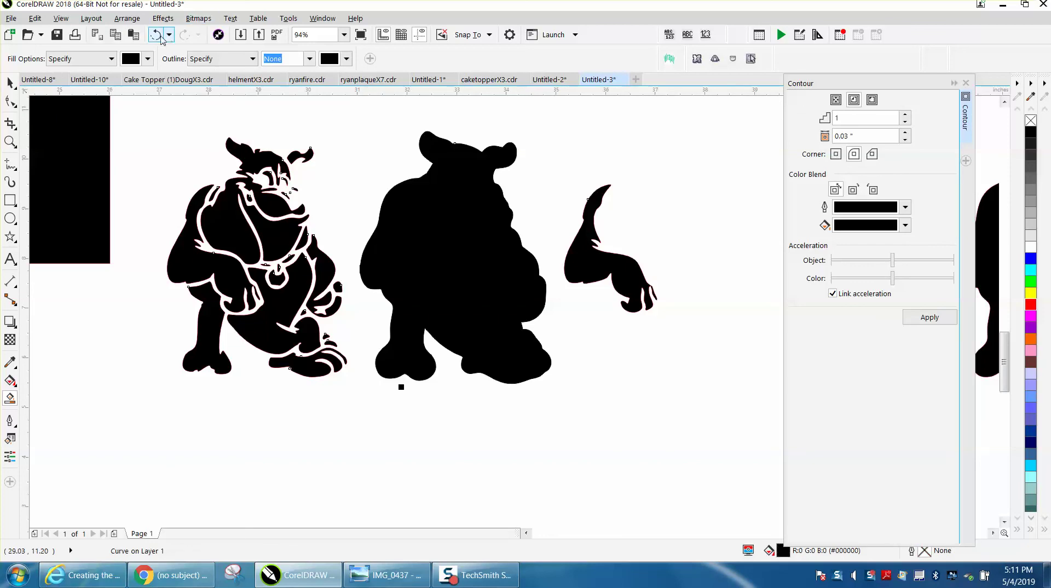
left_click(161, 38)
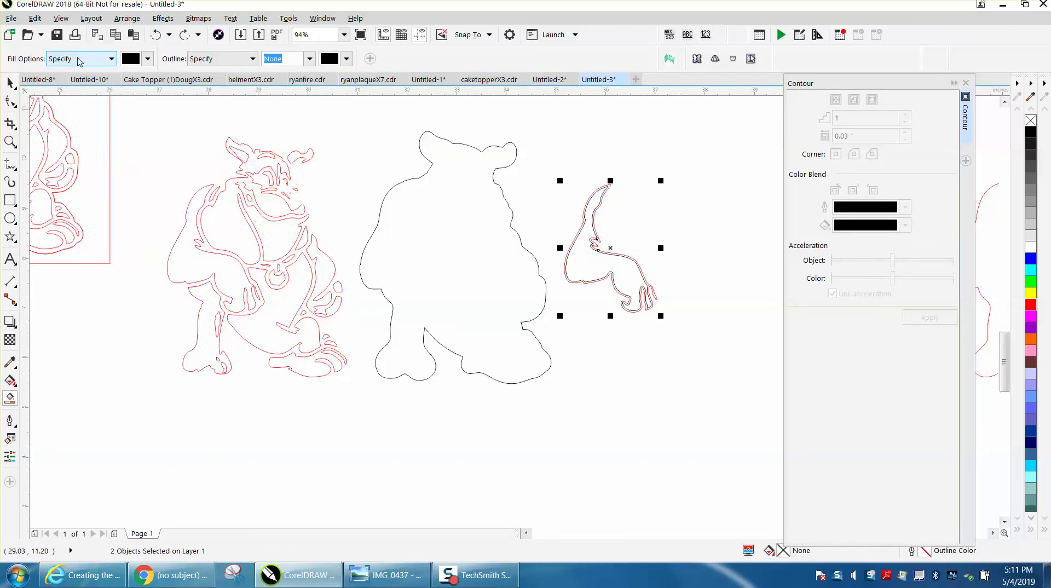
Nudge the inset contour line 4 inches left into the silhouette and nudge the red shape down
left_click(717, 157)
left_click(597, 257)
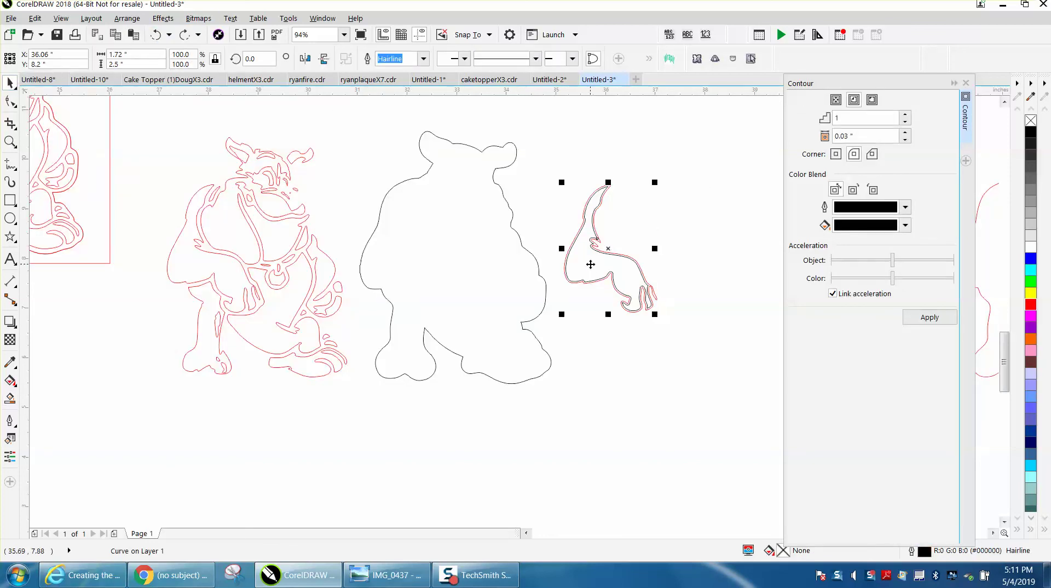
key("Left")
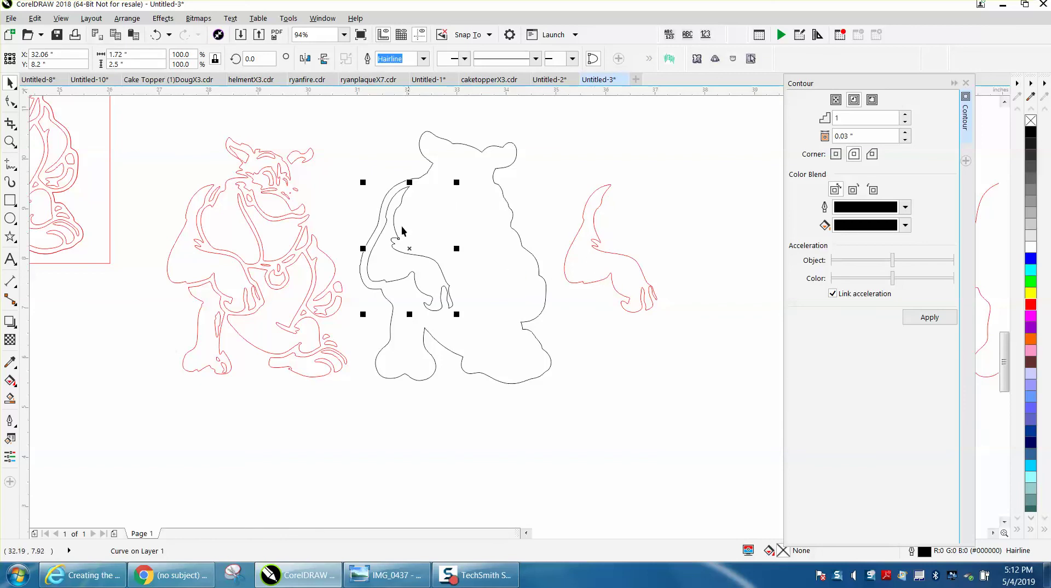
left_click(596, 232)
key("Down")
key("Down")
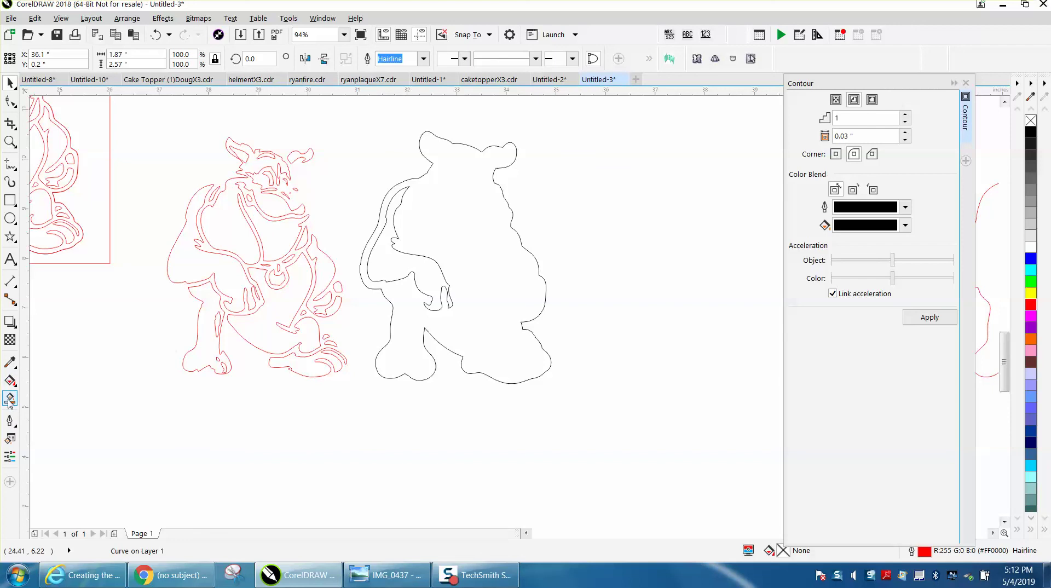
Smart Fill an area of the bulldog's lower body, nudge it right, and give it no fill with a red outline
left_click(10, 400)
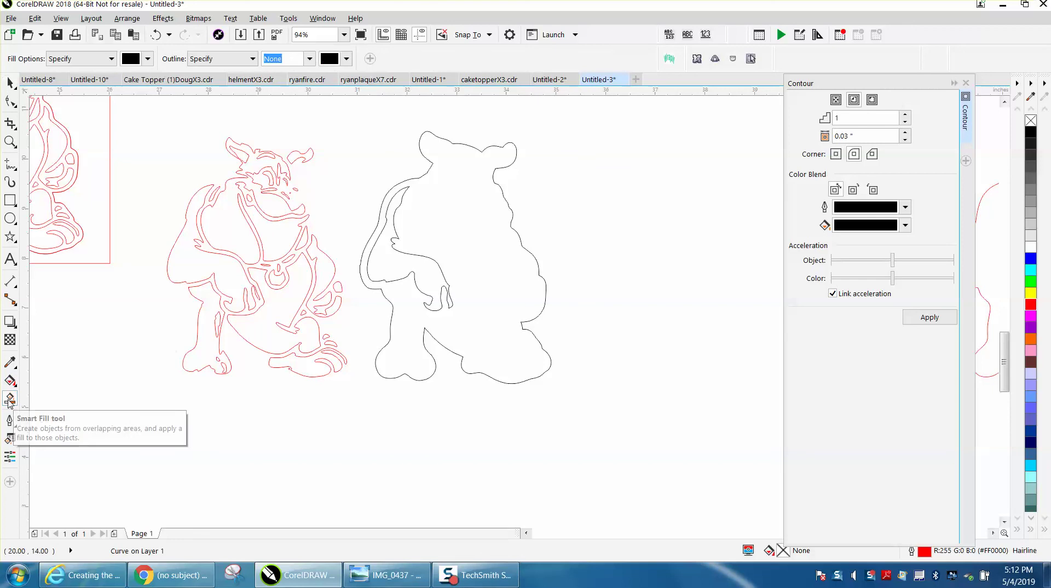
left_click(264, 336)
key("Right")
key("Right")
left_click(1030, 123)
right_click(1031, 304)
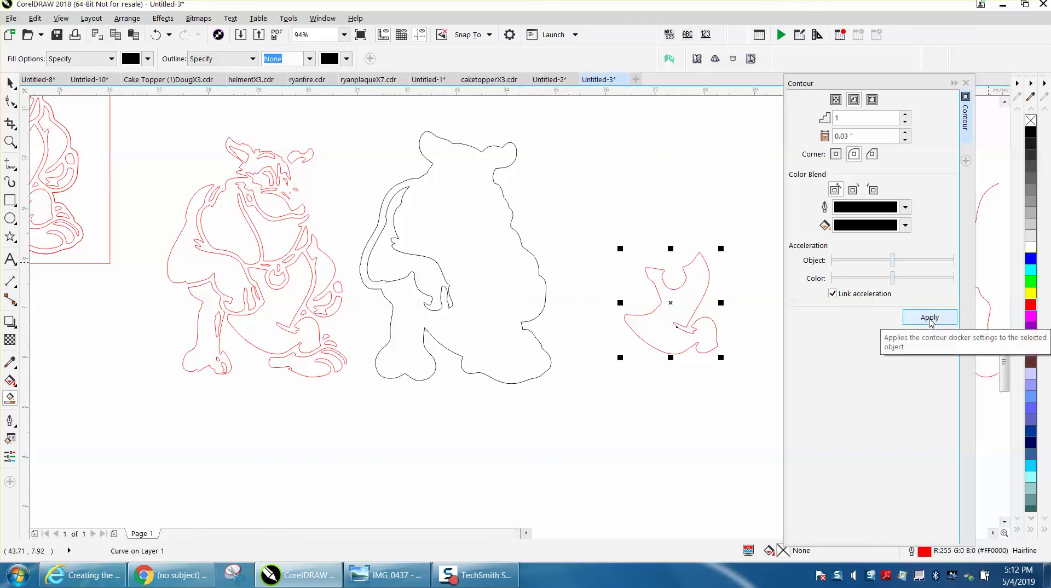
Apply an inside contour to the red shape and break the contour group apart
left_click(930, 320)
left_click(136, 20)
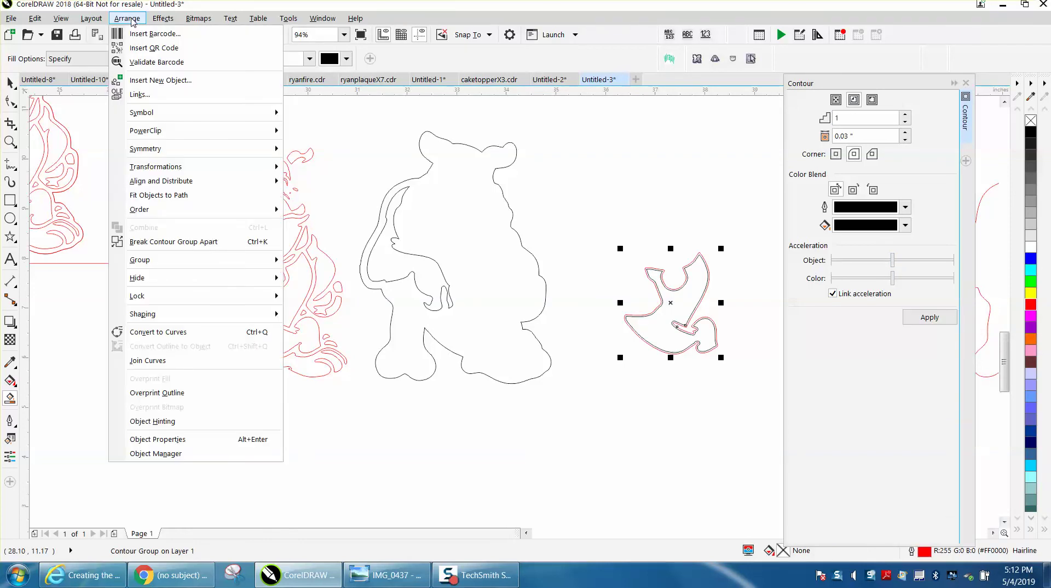
left_click(194, 246)
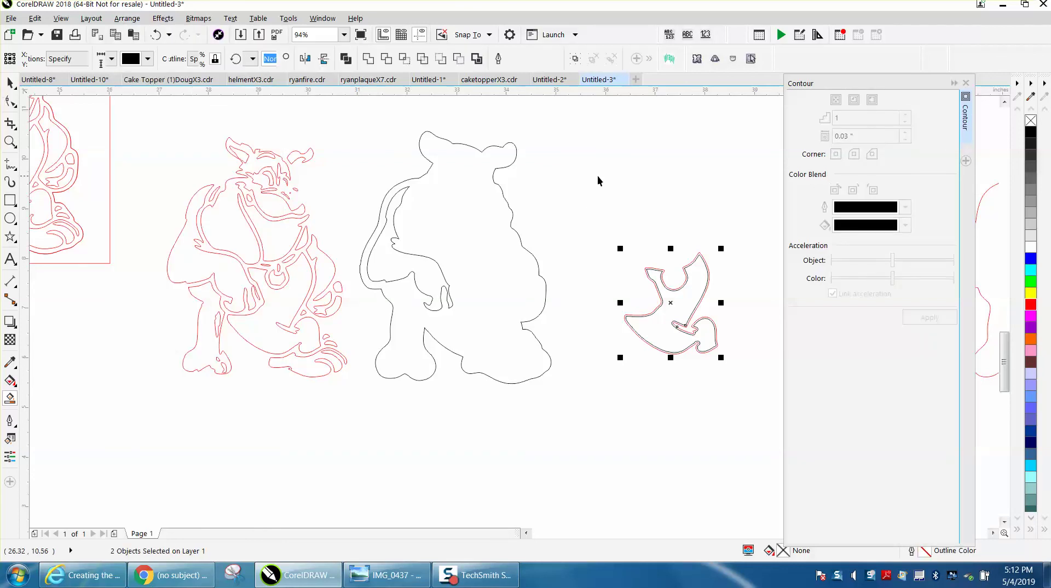
left_click(600, 182)
Drag the second inset line into the silhouette, delete the spare red shape, and outline all silhouette curves red
left_click(679, 309)
left_click_drag(683, 310, 484, 310)
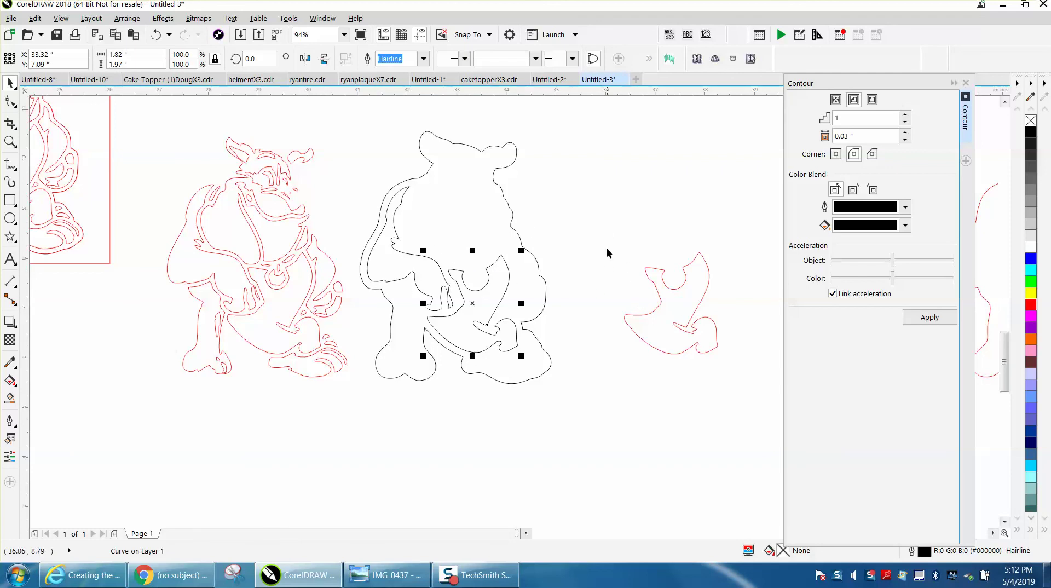
left_click_drag(607, 236, 757, 360)
key("Delete")
left_click_drag(339, 109, 608, 399)
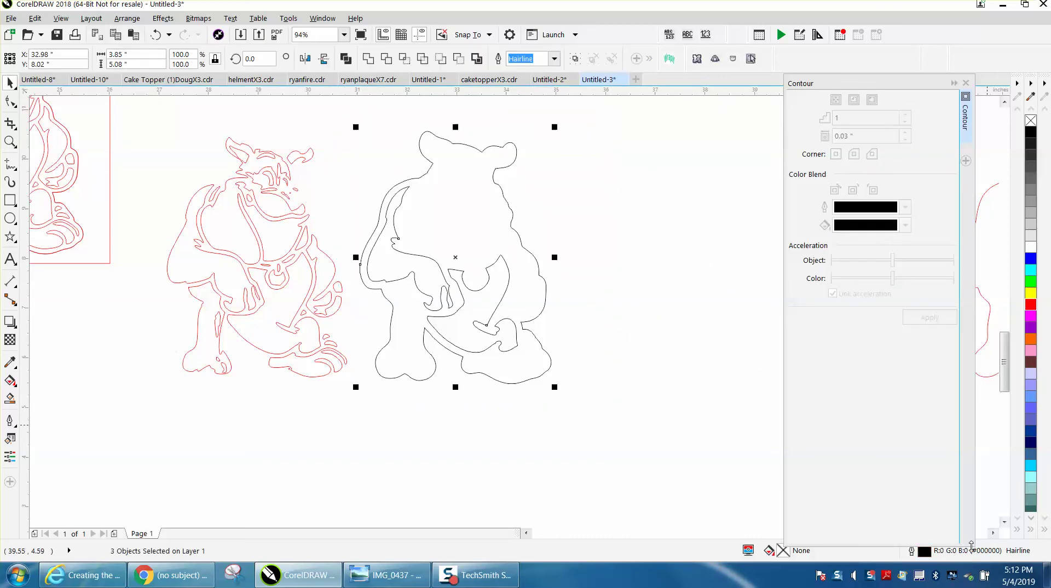
right_click(1030, 305)
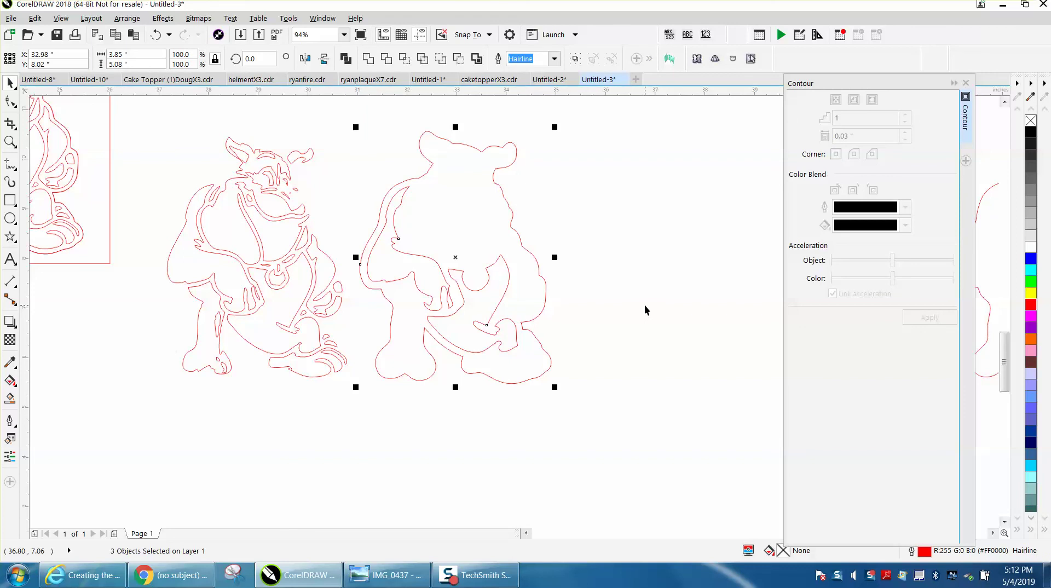